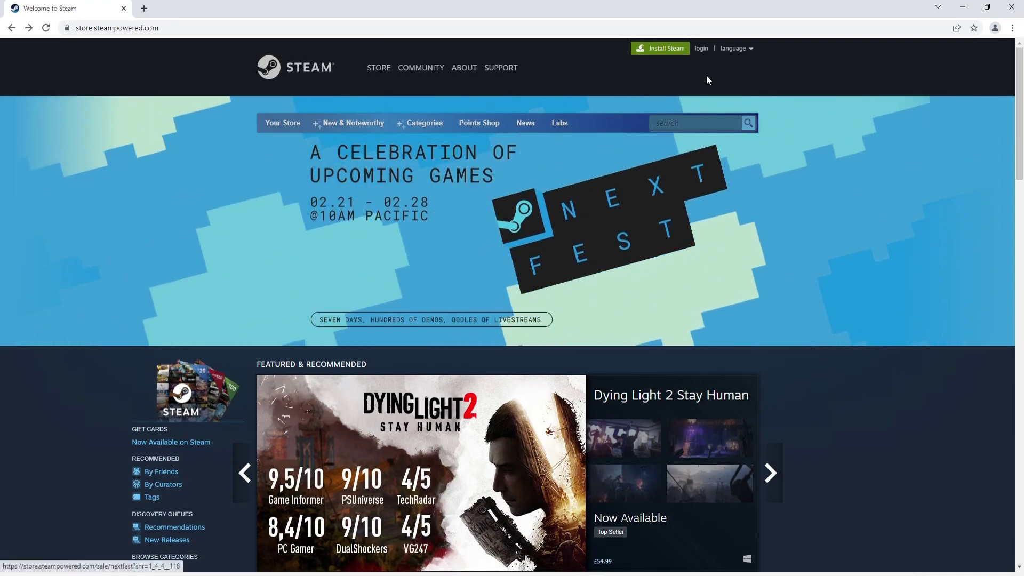
Download SteamSetup.exe from the Steam store website and run the installer.
{"action": "left_click", "coordinate": [674, 49]}
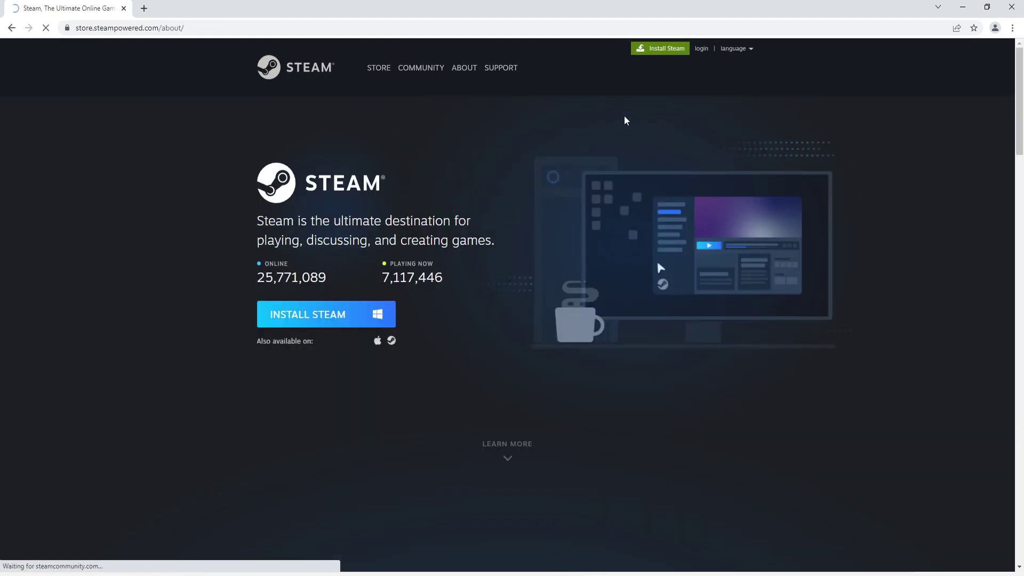
{"action": "left_click", "coordinate": [362, 320]}
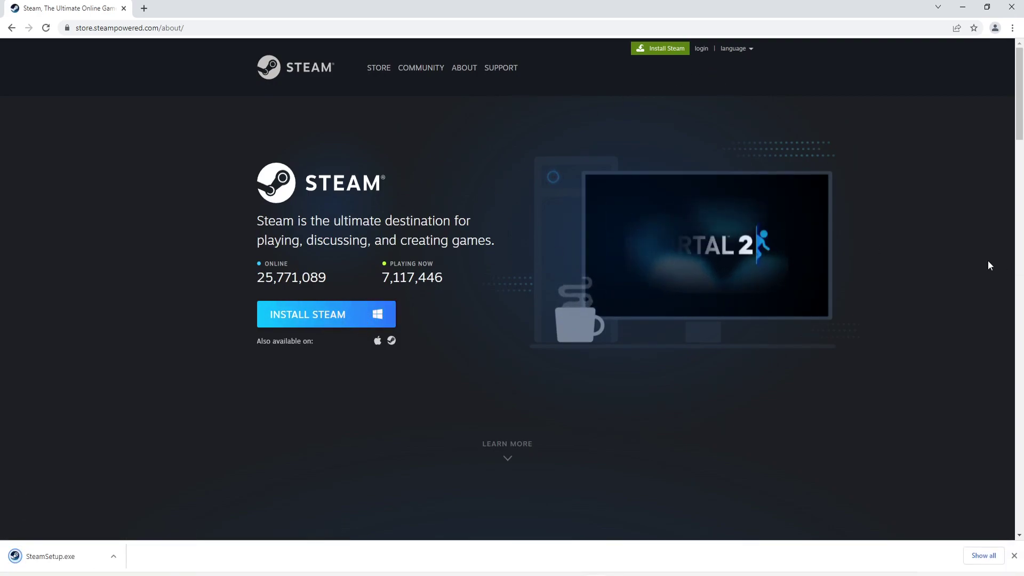
{"action": "left_click", "coordinate": [69, 556]}
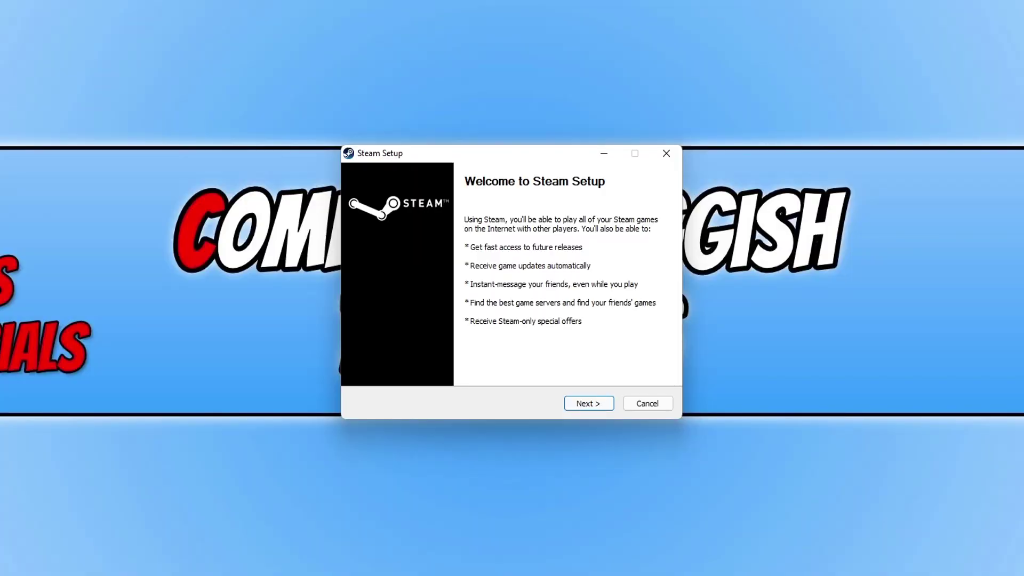
Install Steam in English to C:\Program Files (x86)\Steam and finish with Run Steam enabled.
{"action": "left_click", "coordinate": [584, 406]}
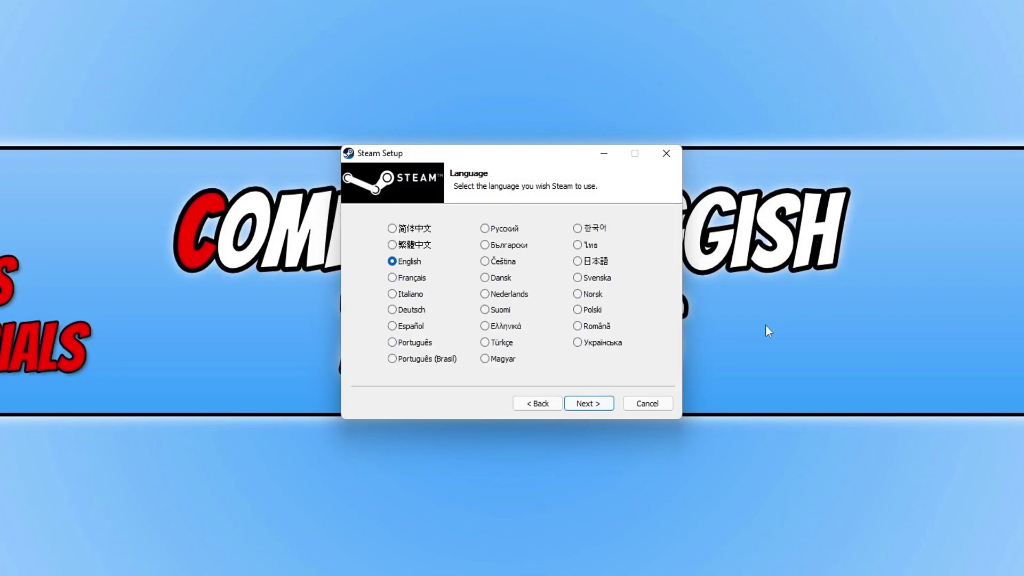
{"action": "left_click", "coordinate": [596, 403]}
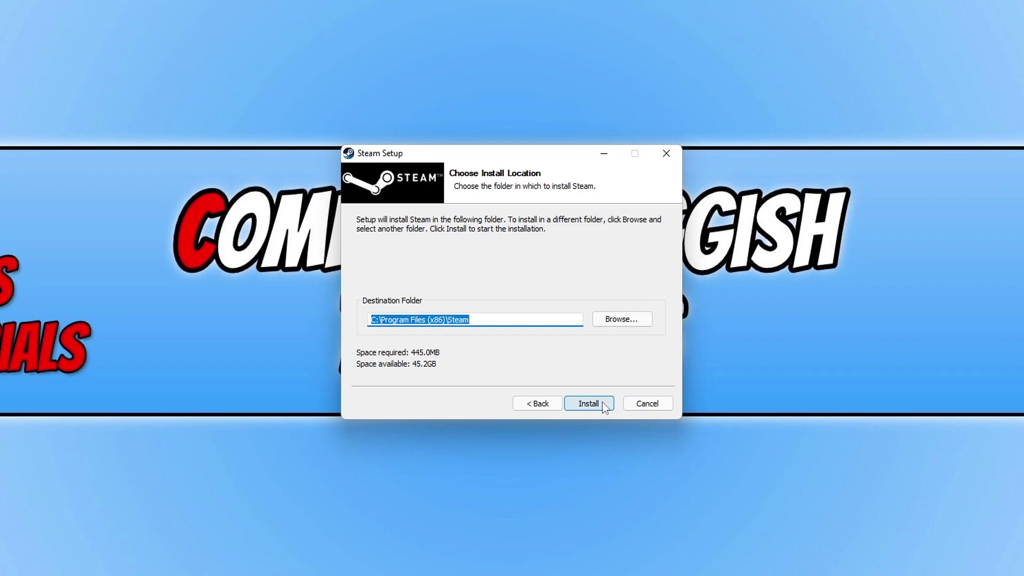
{"action": "left_click", "coordinate": [603, 403]}
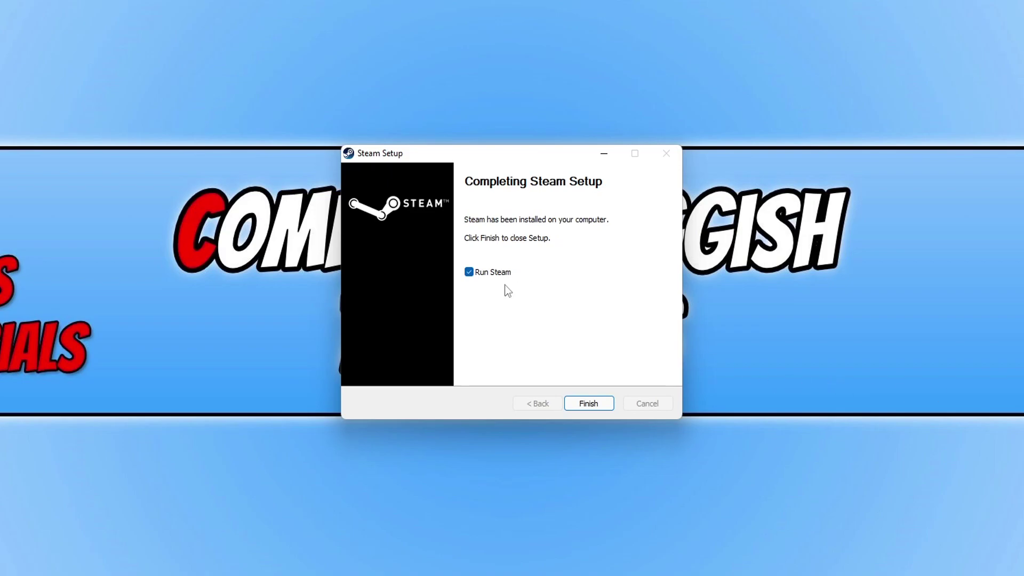
{"action": "left_click", "coordinate": [592, 402]}
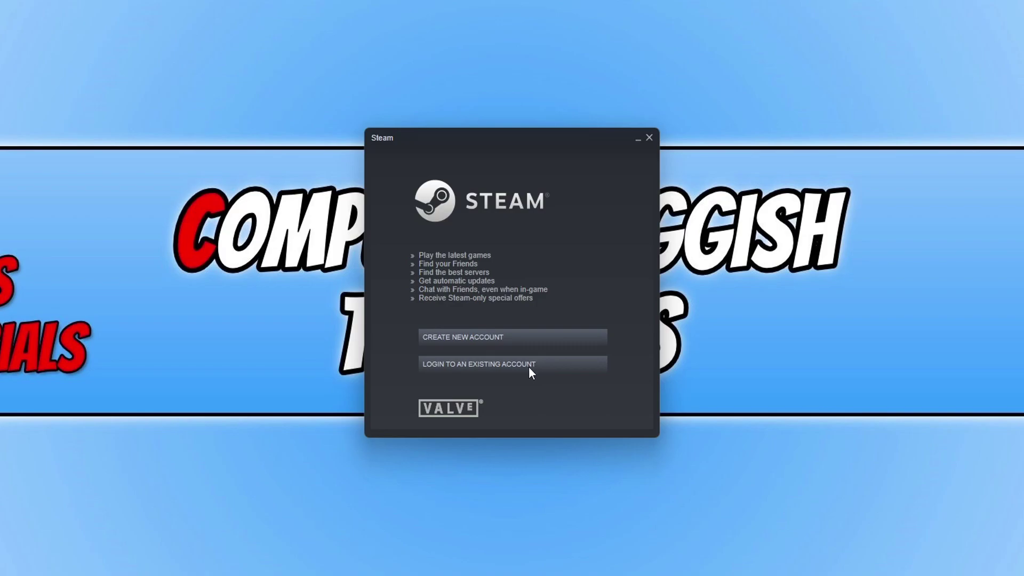
Start creating a new Steam account and scroll down the account page.
{"action": "left_click", "coordinate": [530, 343]}
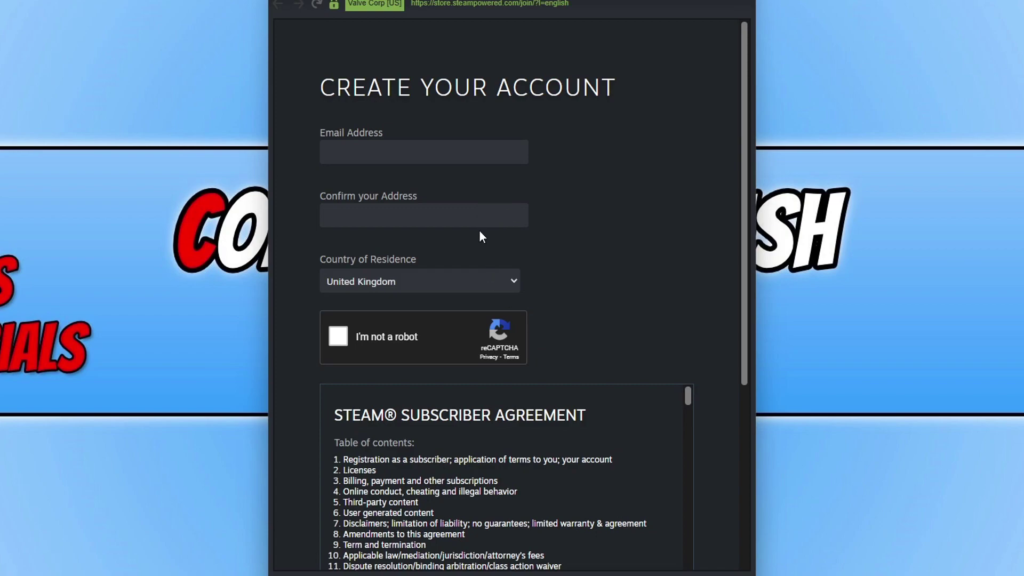
{"action": "scroll", "coordinate": [502, 140], "scroll_direction": "down", "scroll_amount": 1}
{"action": "scroll", "coordinate": [507, 187], "scroll_direction": "down", "scroll_amount": 3}
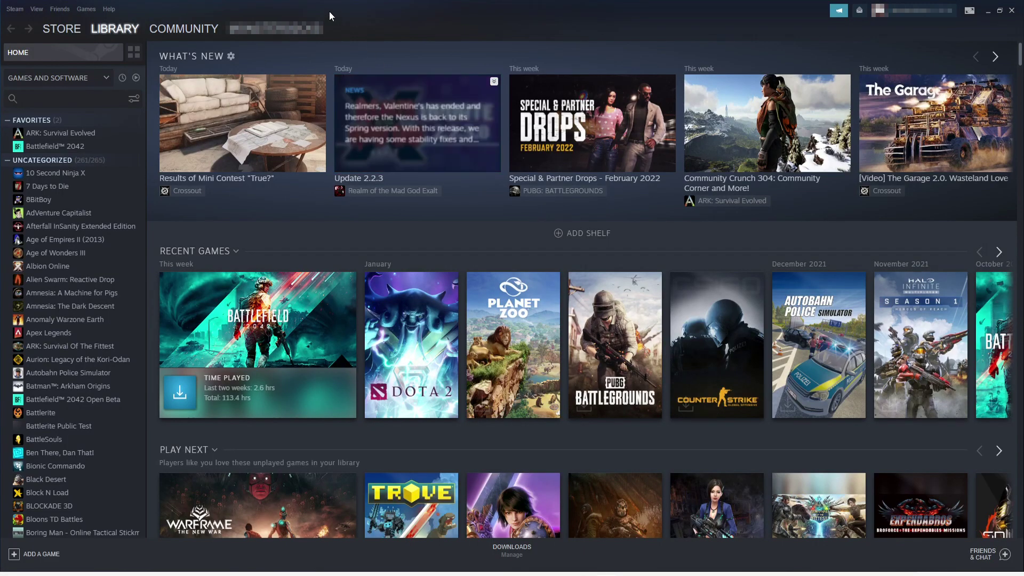
Search the Steam store for BATTLEBIT and scroll BattleBit Remastered's page to its Playtest section.
{"action": "mouse_move", "coordinate": [62, 34]}
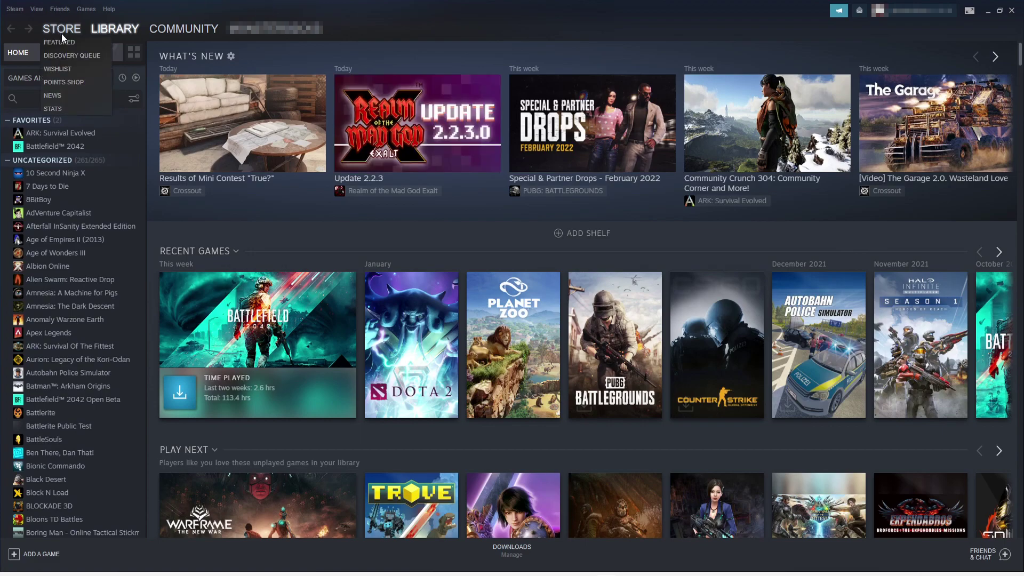
{"action": "left_click", "coordinate": [61, 34]}
{"action": "left_click", "coordinate": [677, 68]}
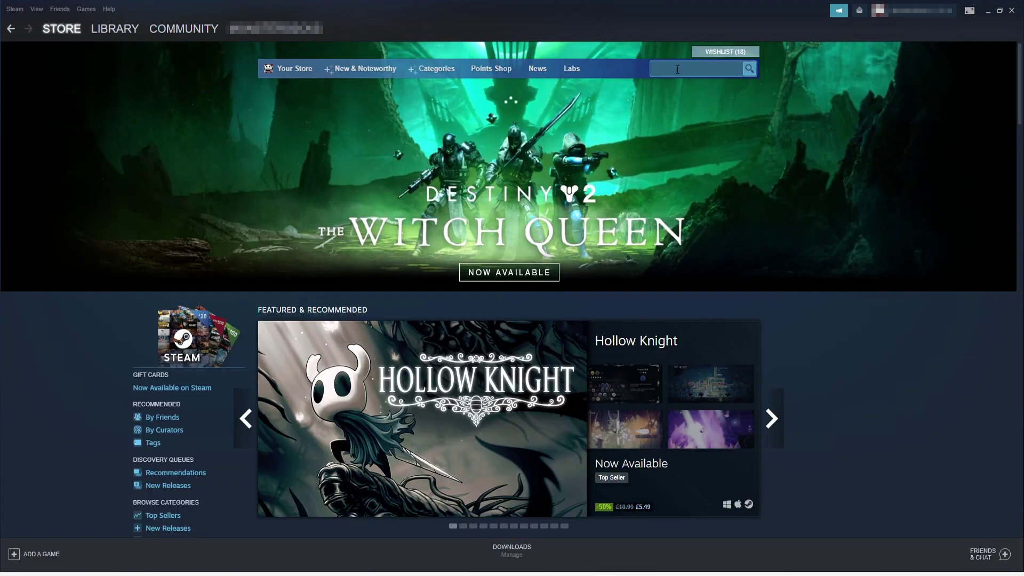
{"action": "type", "text": "BATTLE"}
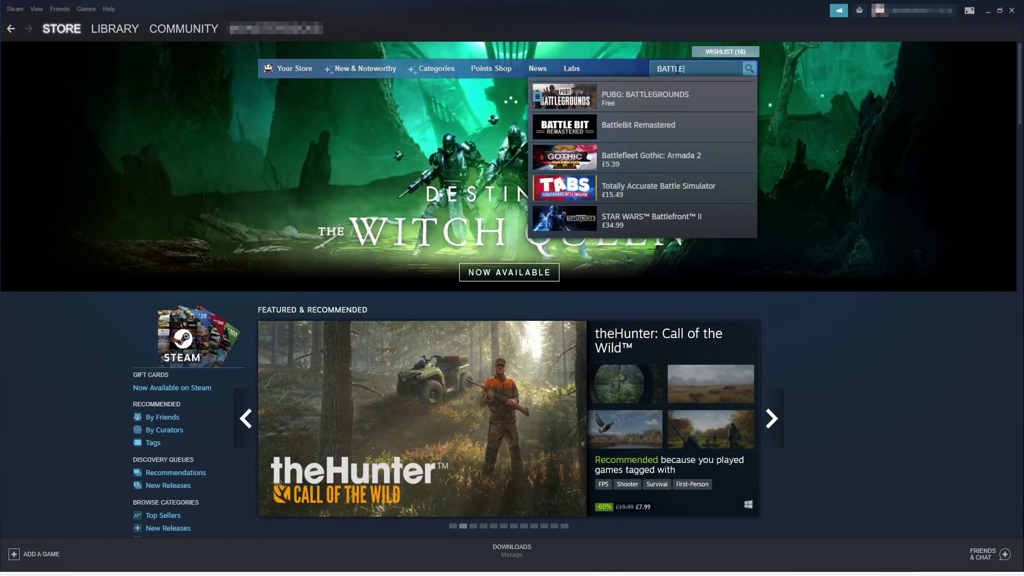
{"action": "type", "text": "BIT"}
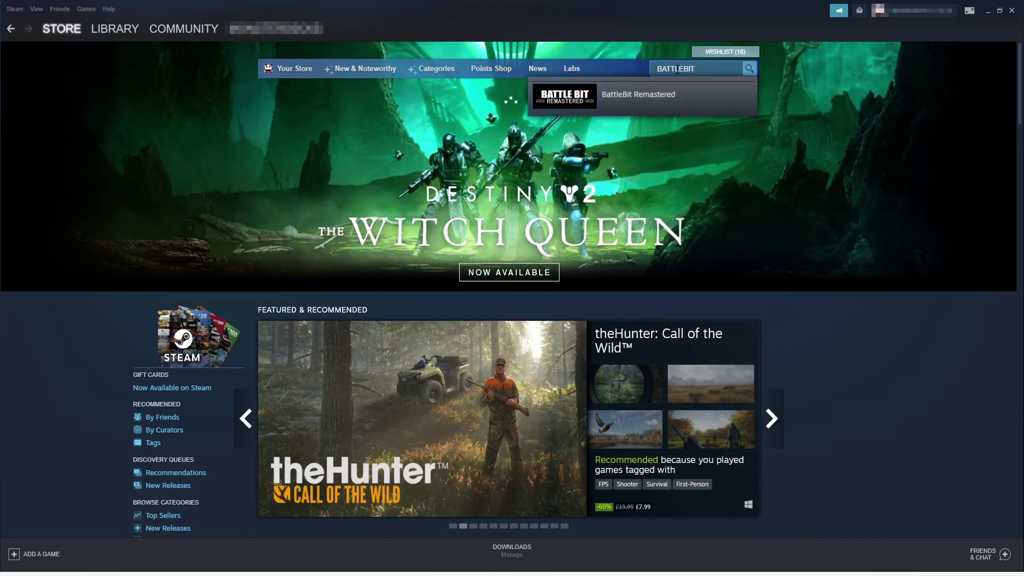
{"action": "left_click", "coordinate": [669, 100]}
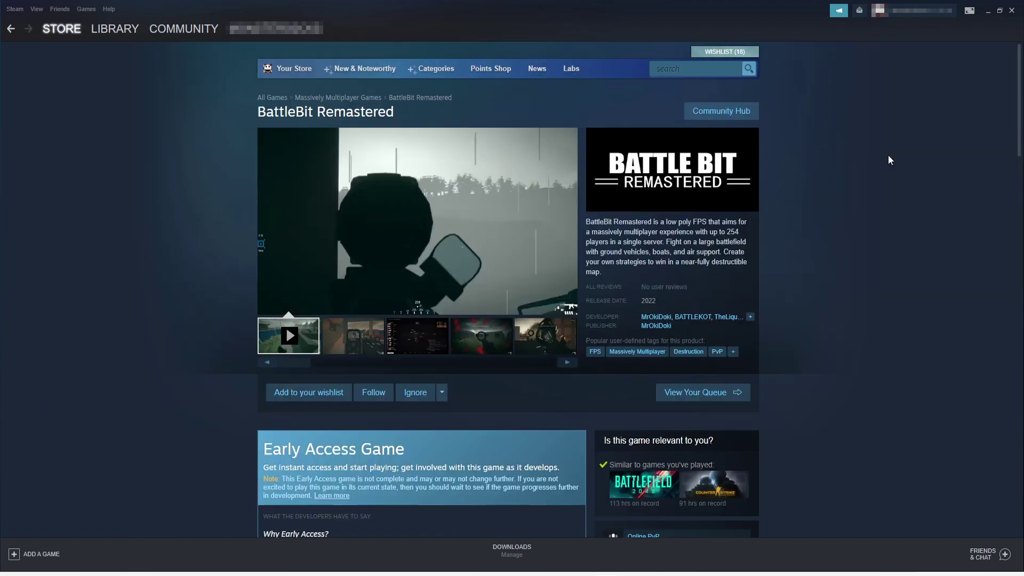
{"action": "scroll", "coordinate": [884, 154], "scroll_direction": "down", "scroll_amount": 6}
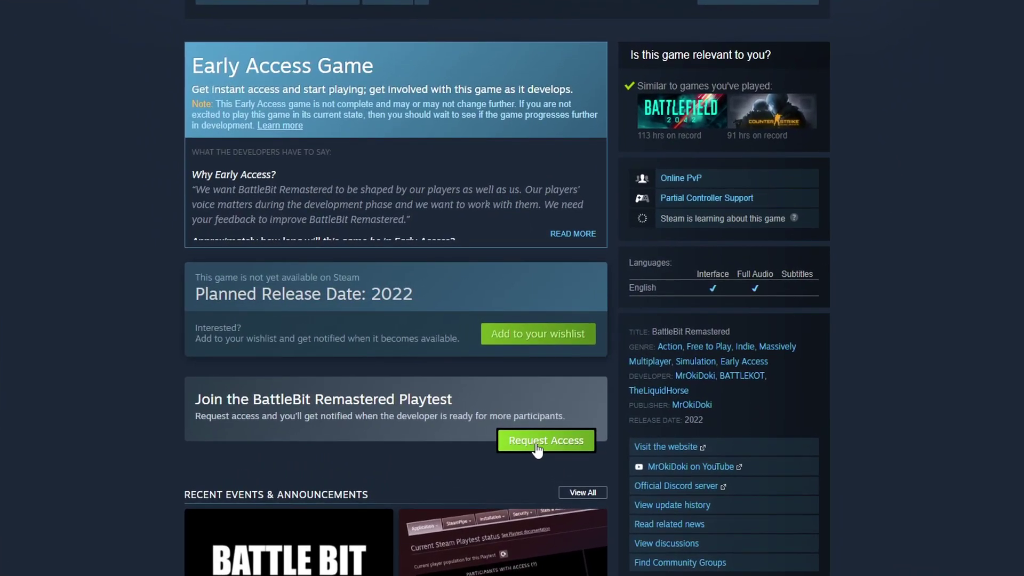
Request and confirm access to the BattleBit Remastered Playtest, then begin its installation.
{"action": "left_click", "coordinate": [537, 450]}
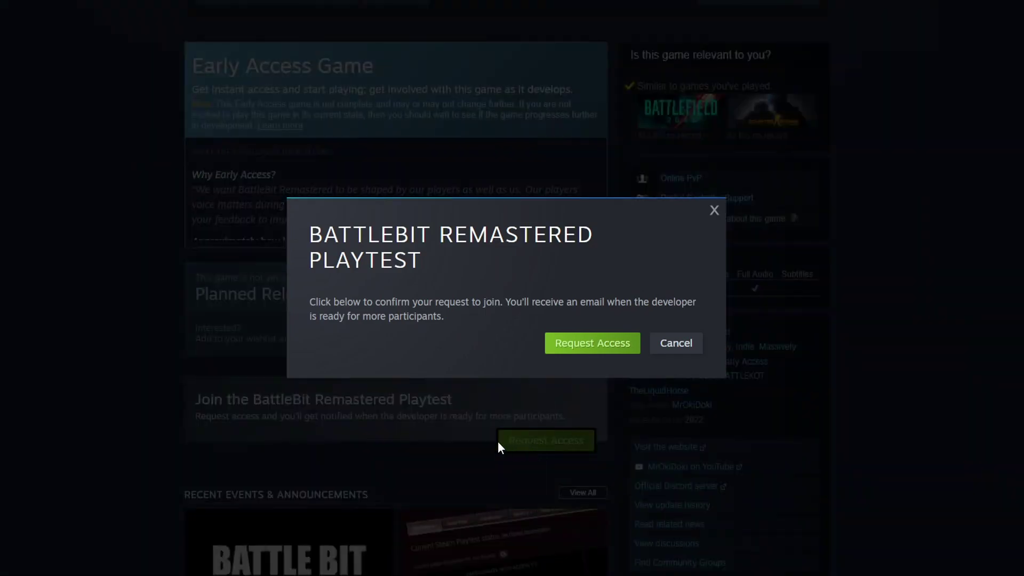
{"action": "left_click", "coordinate": [596, 353]}
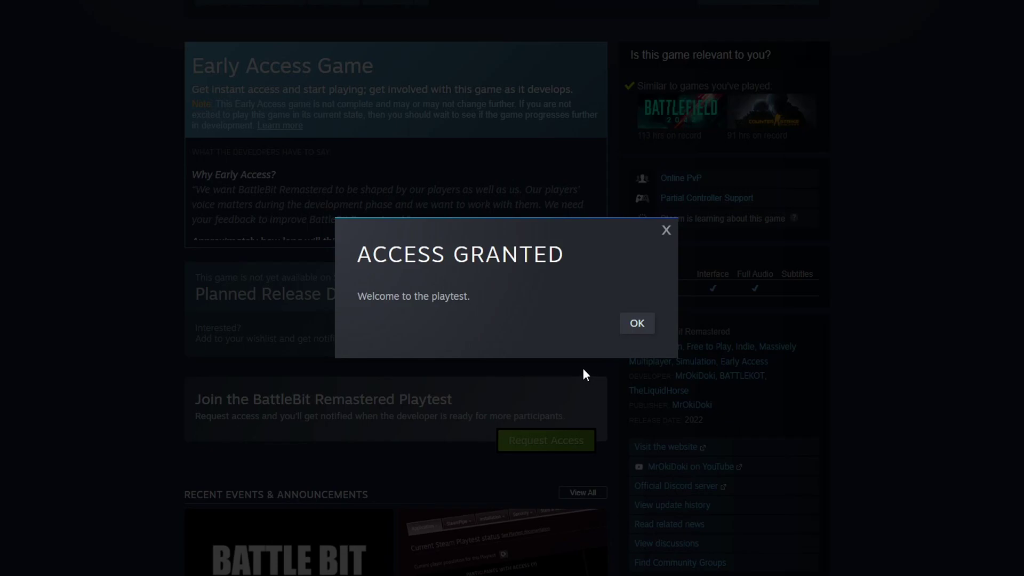
{"action": "left_click", "coordinate": [636, 325]}
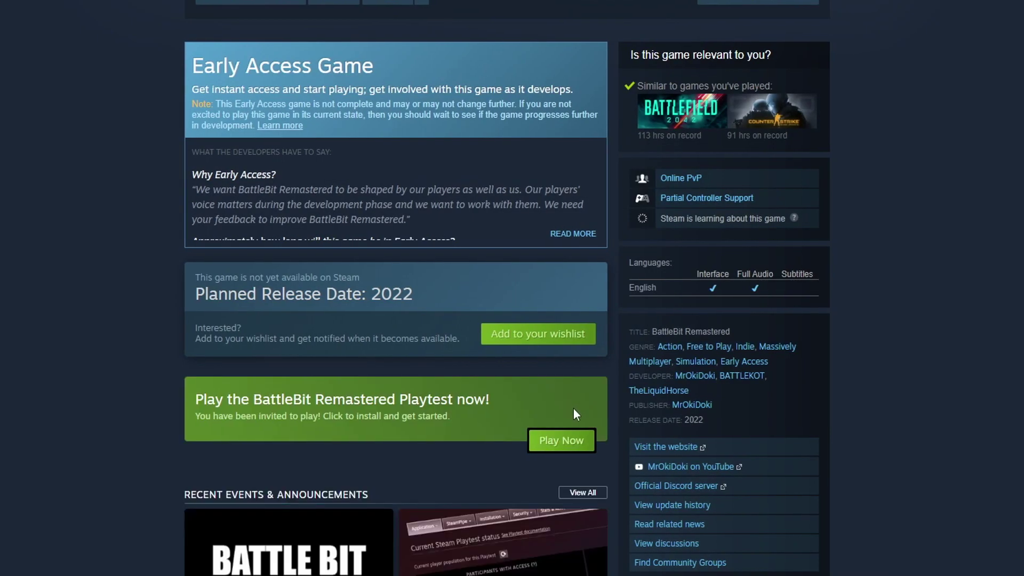
{"action": "left_click", "coordinate": [561, 443]}
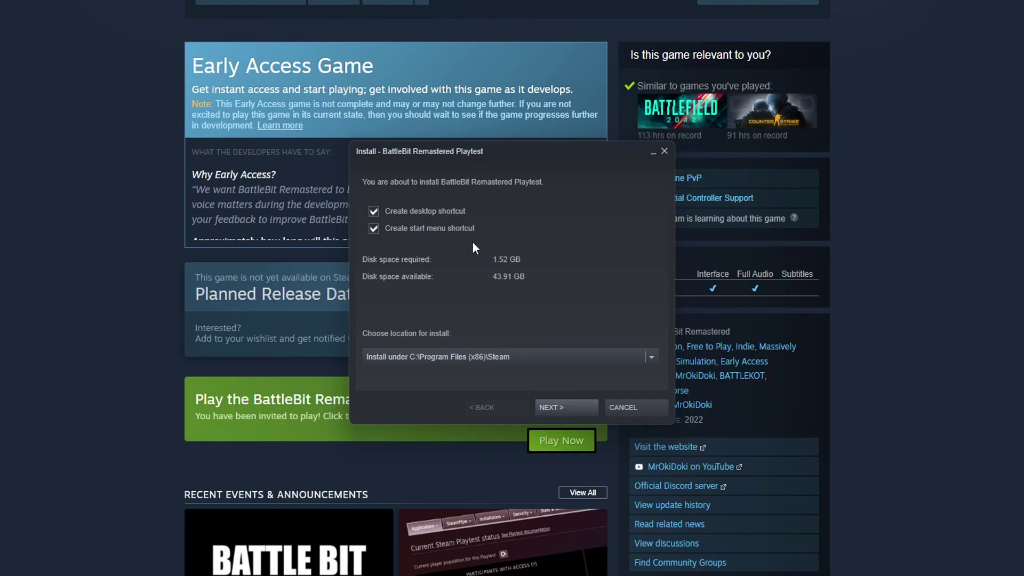
Accept the default install options to start the Playtest download and close the dialog.
{"action": "left_click", "coordinate": [592, 407]}
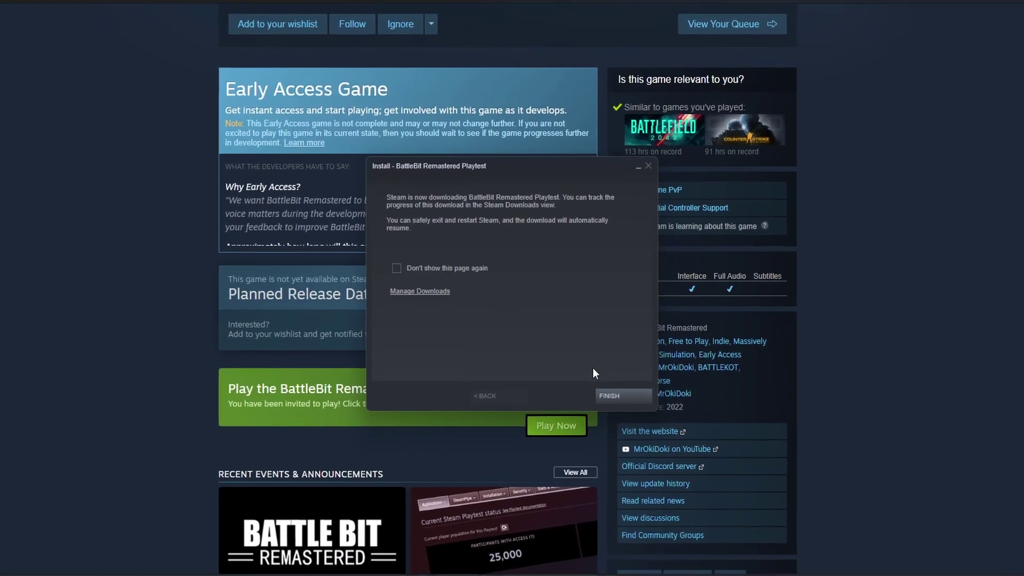
{"action": "left_click", "coordinate": [612, 397]}
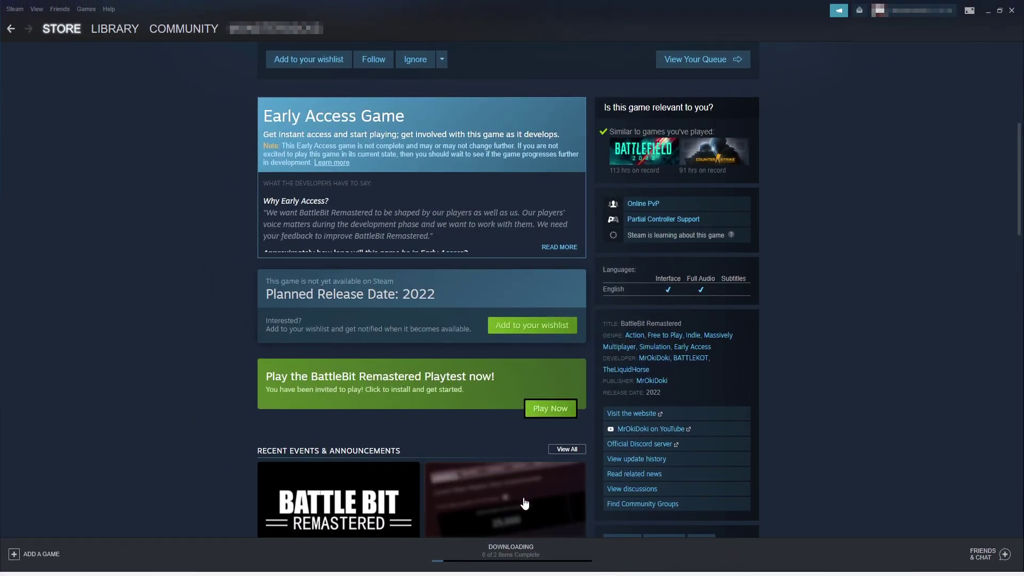
Open the Downloads page to follow the BattleBit Remastered Playtest download.
{"action": "left_click", "coordinate": [513, 552]}
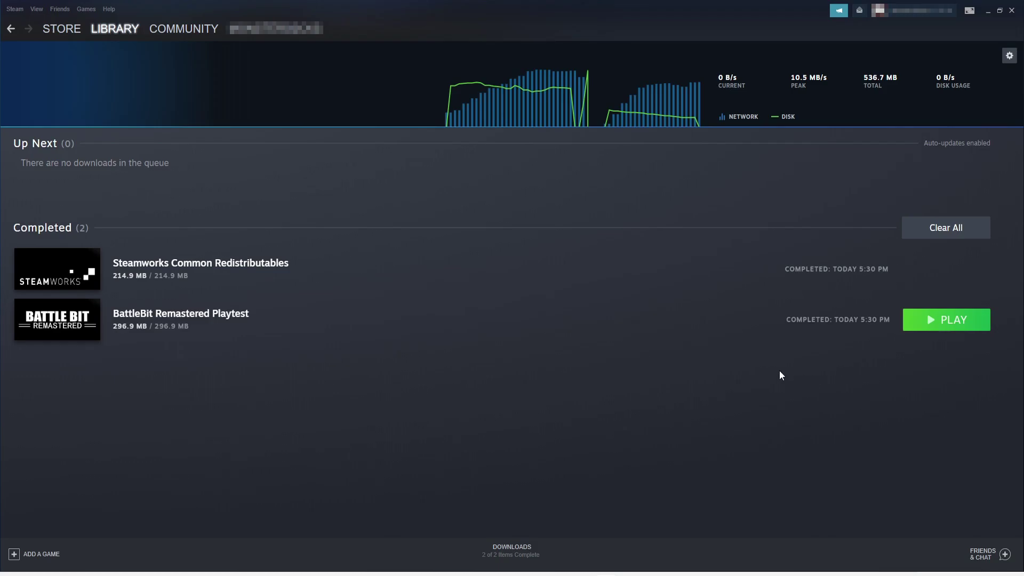
Find BattleBit Remastered Playtest in the library by searching 'batt', open it, and press Play.
{"action": "mouse_move", "coordinate": [120, 34]}
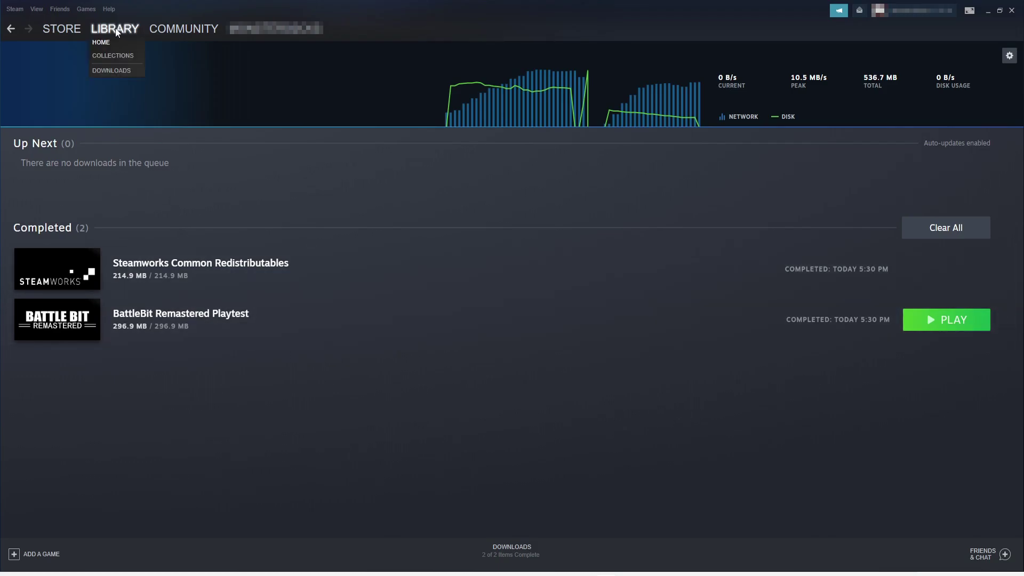
{"action": "left_click", "coordinate": [116, 28]}
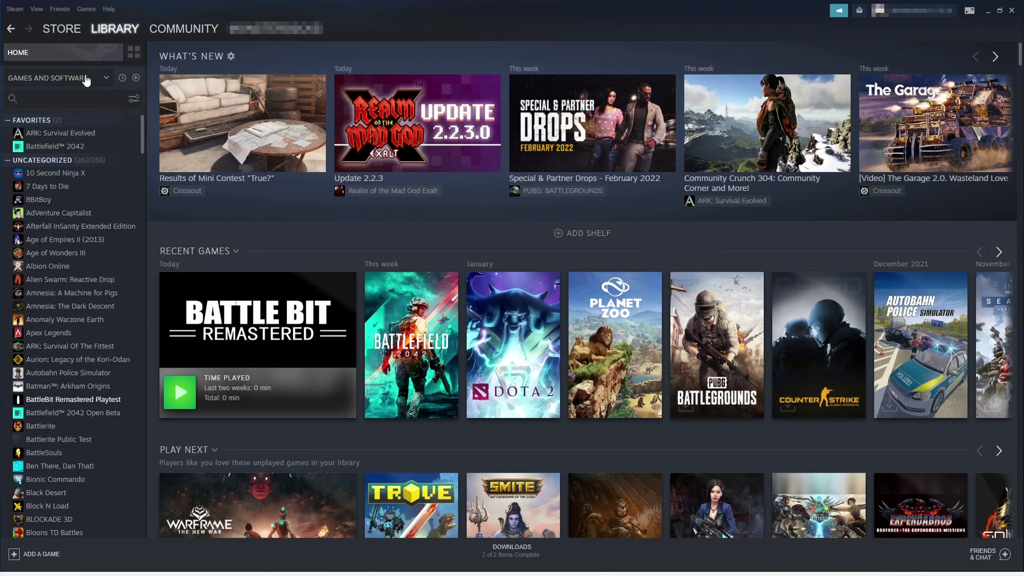
{"action": "left_click", "coordinate": [43, 94]}
{"action": "type", "text": "batt"}
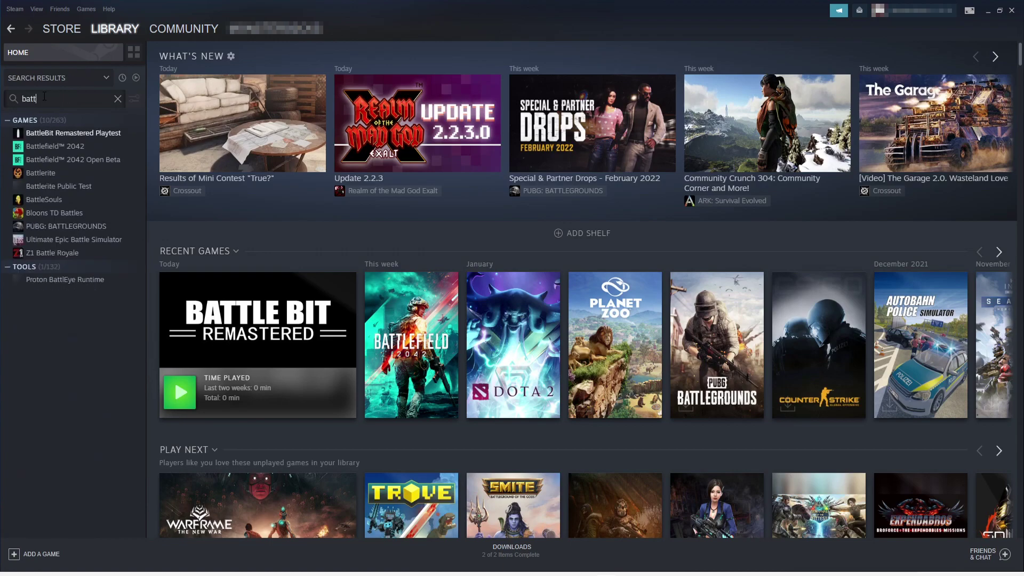
{"action": "left_click", "coordinate": [59, 137]}
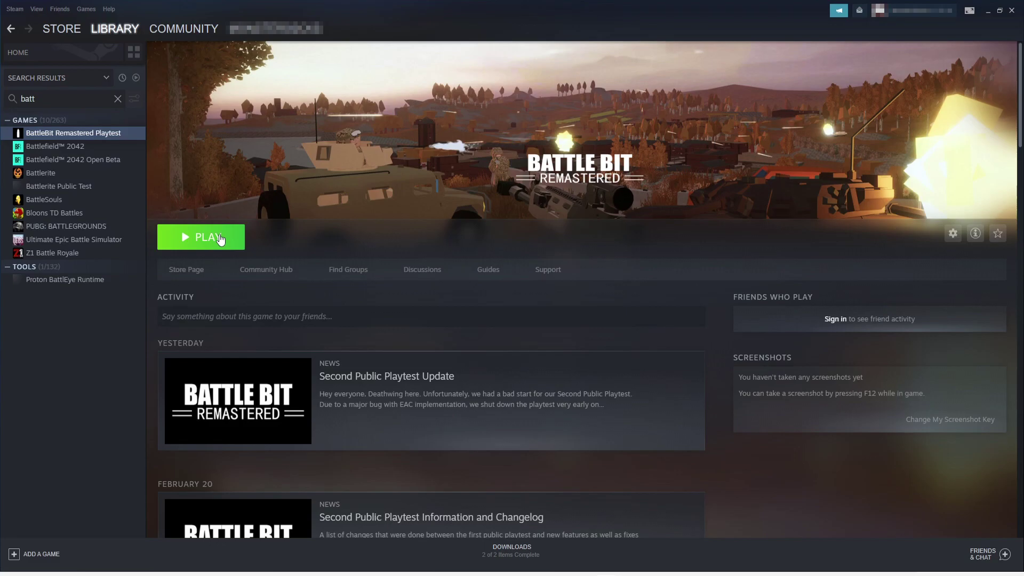
{"action": "left_click", "coordinate": [220, 239]}
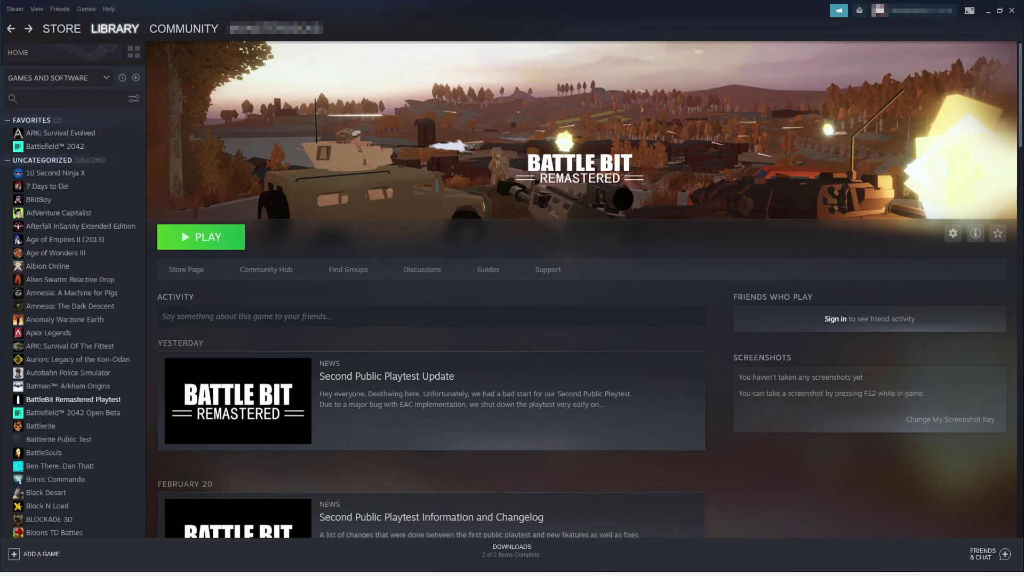